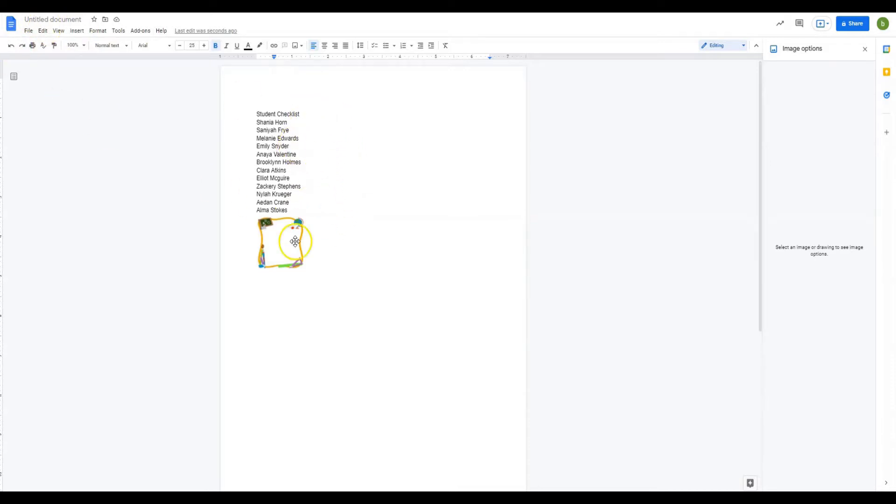
Format the "Student Checklist" title line as Heading 1.
click(264, 114)
drag(299, 114, 256, 115)
click(119, 46)
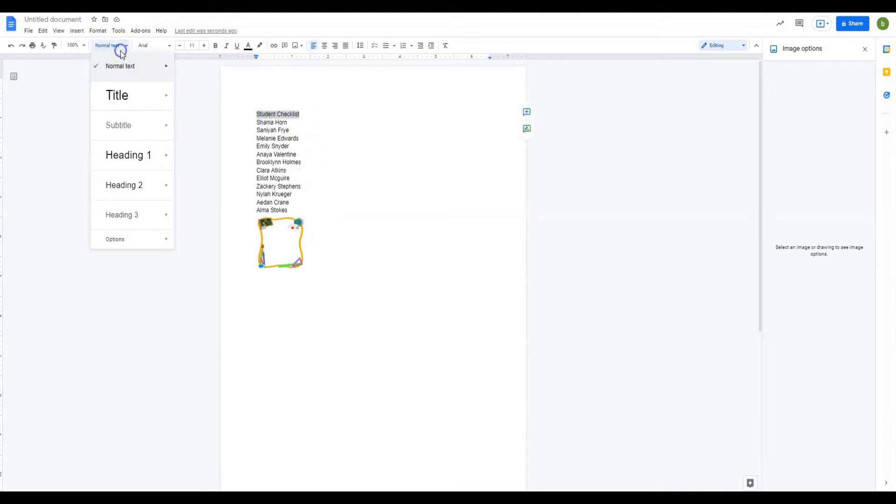
click(114, 150)
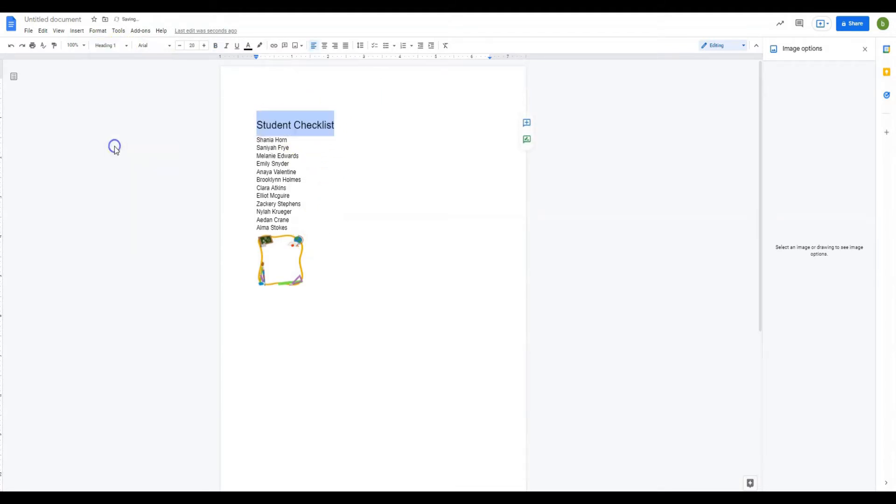
Turn all the student names below the title into a checklist.
click(321, 174)
drag(293, 228, 254, 138)
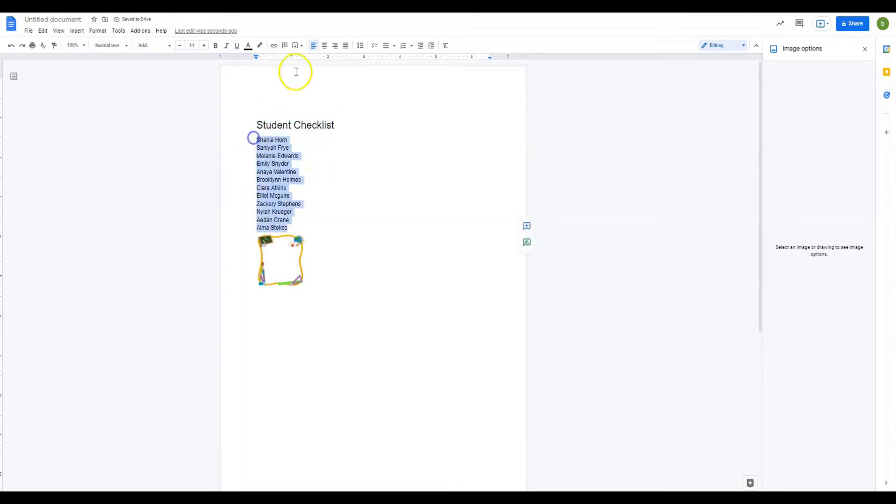
click(374, 46)
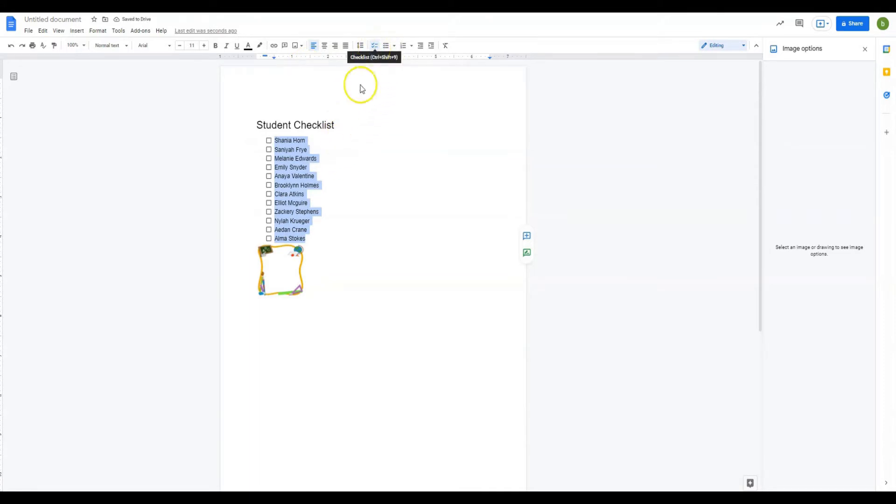
Try out the second student's checkbox by ticking and unticking it.
click(268, 149)
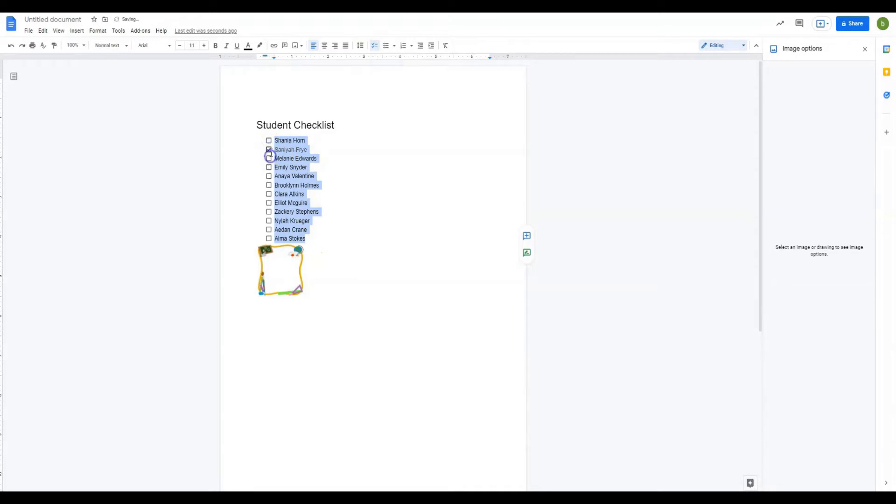
click(269, 150)
Try a second checklist with four first names below the frame image, and delete it.
click(352, 254)
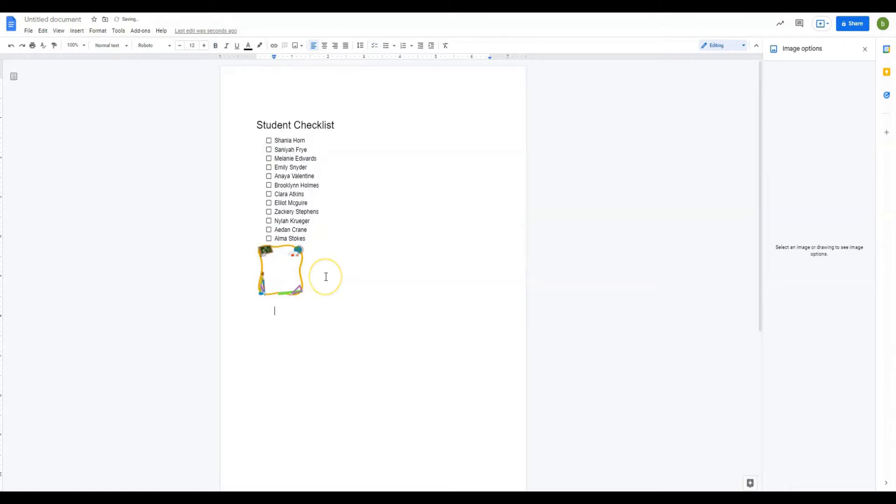
click(374, 46)
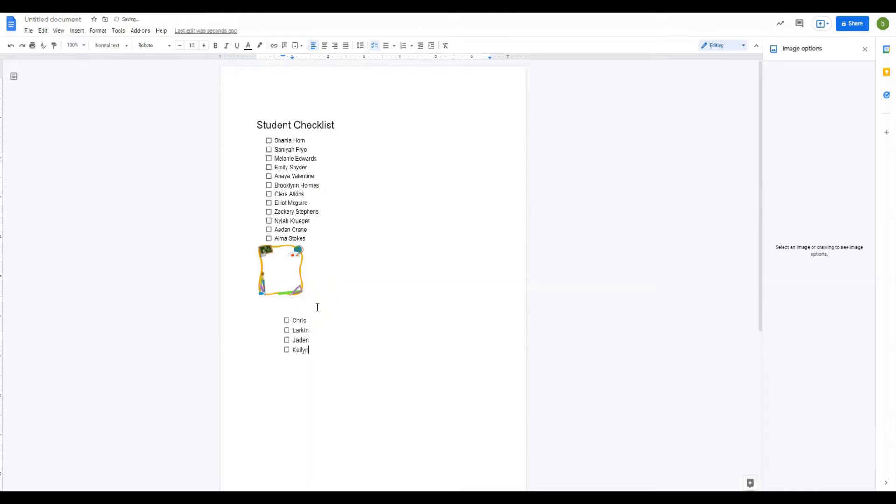
drag(320, 352, 266, 302)
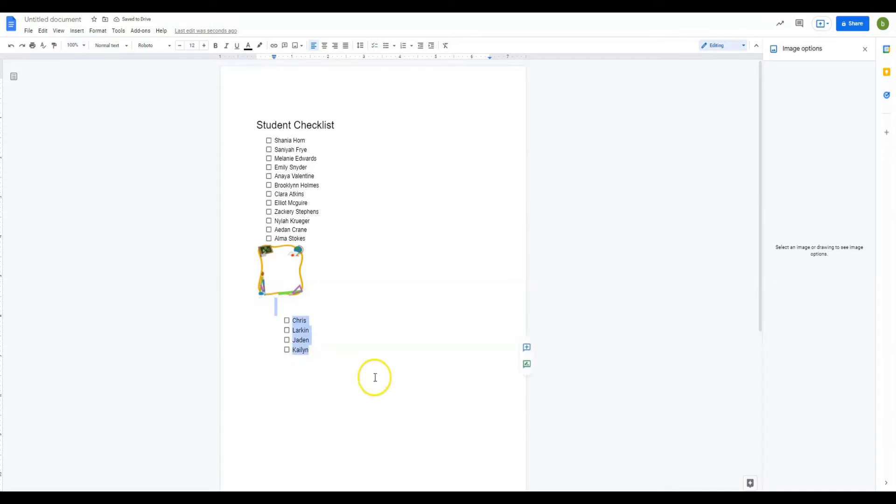
key(BackSpace)
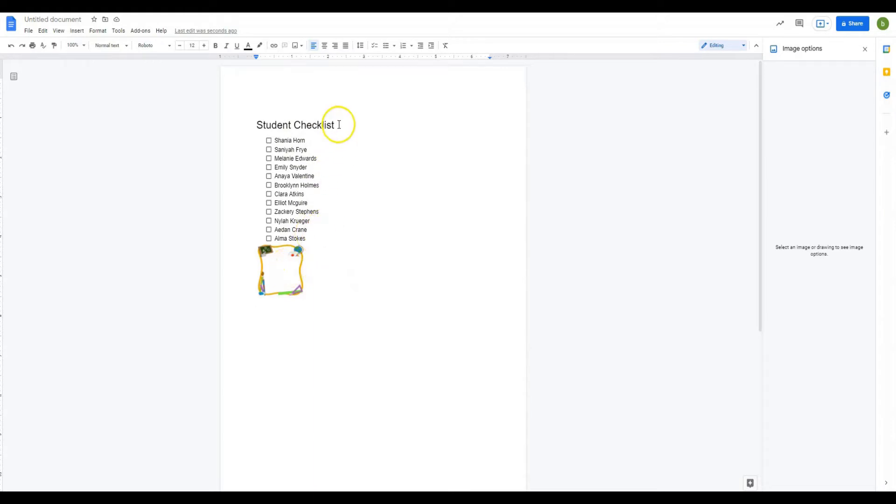
Center the "Student Checklist" title and indent all the checklist items by two levels.
drag(340, 124, 231, 118)
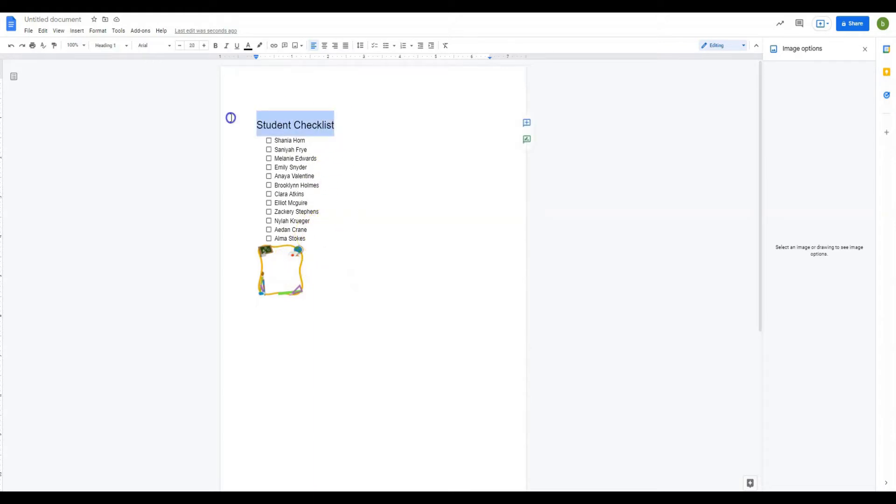
click(324, 45)
drag(310, 231, 274, 140)
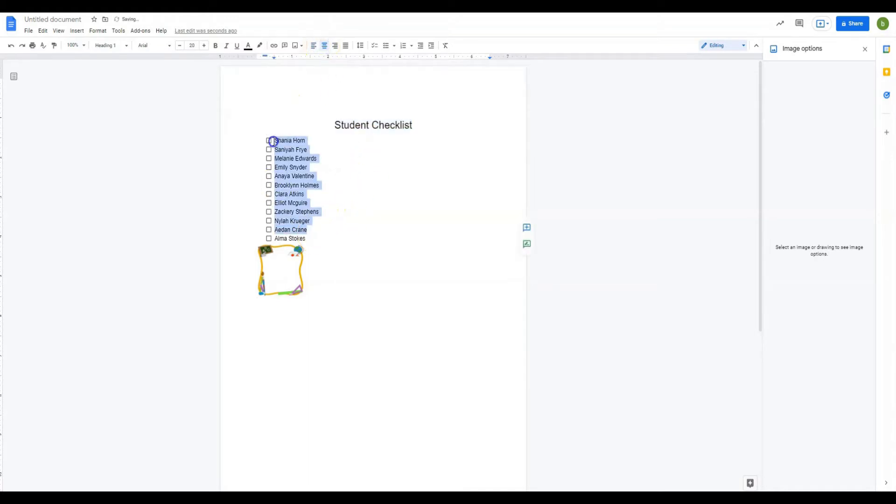
drag(342, 246, 278, 140)
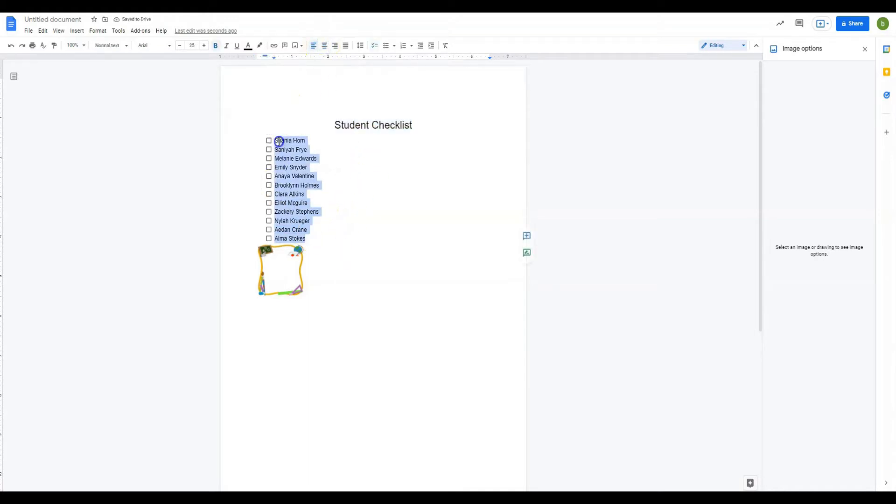
click(429, 45)
click(429, 46)
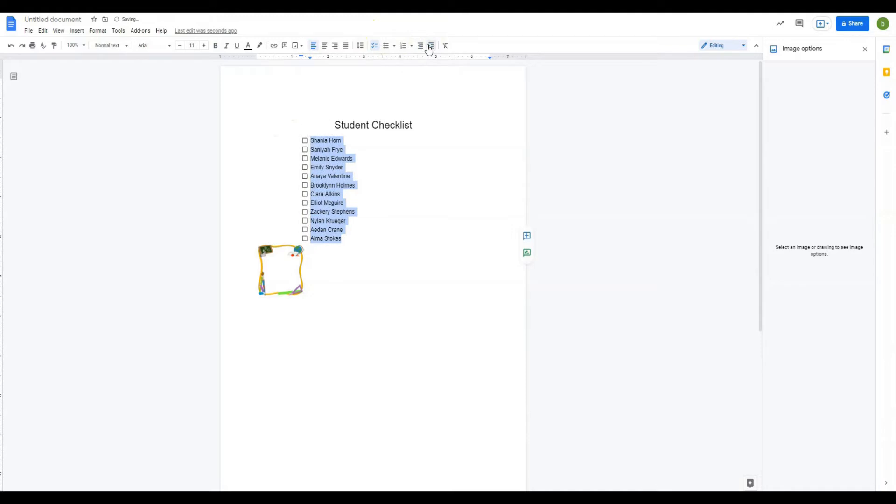
Insert several blank lines above the title to move the title and checklist down the page.
click(340, 104)
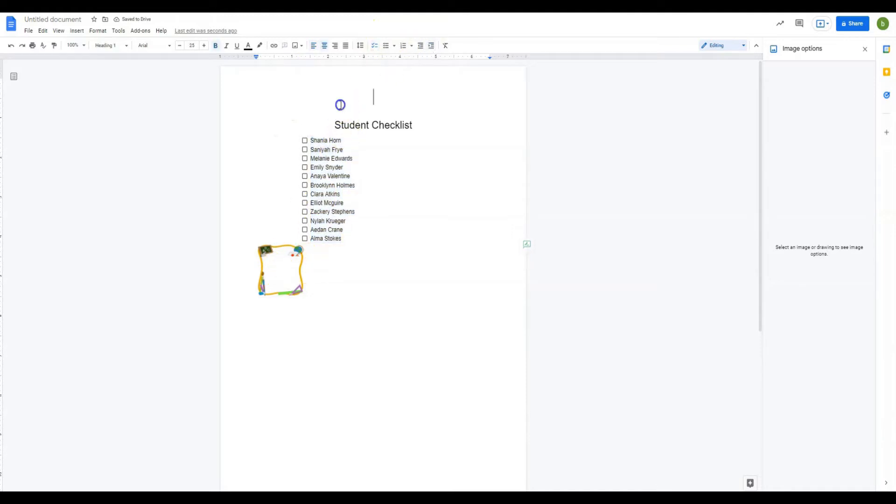
key(Return)
key(Return)
key(Return)
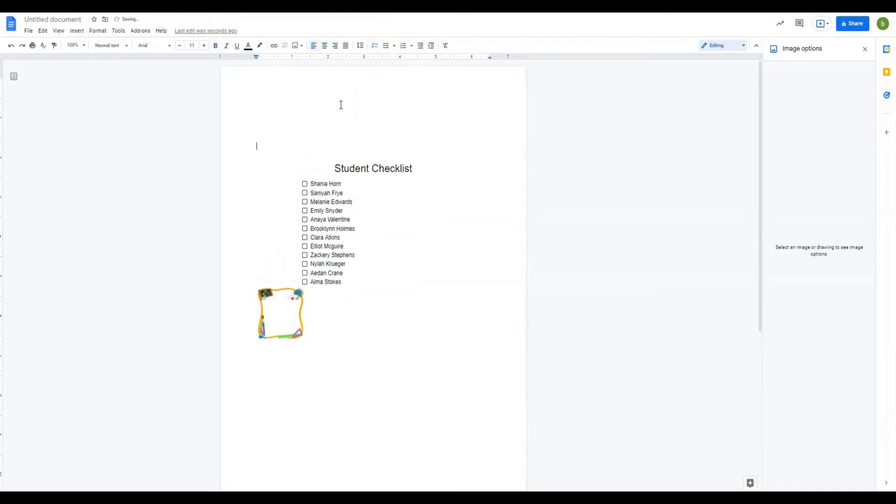
Place the school-themed frame image behind the text and enlarge it to surround the title and checklist.
click(292, 350)
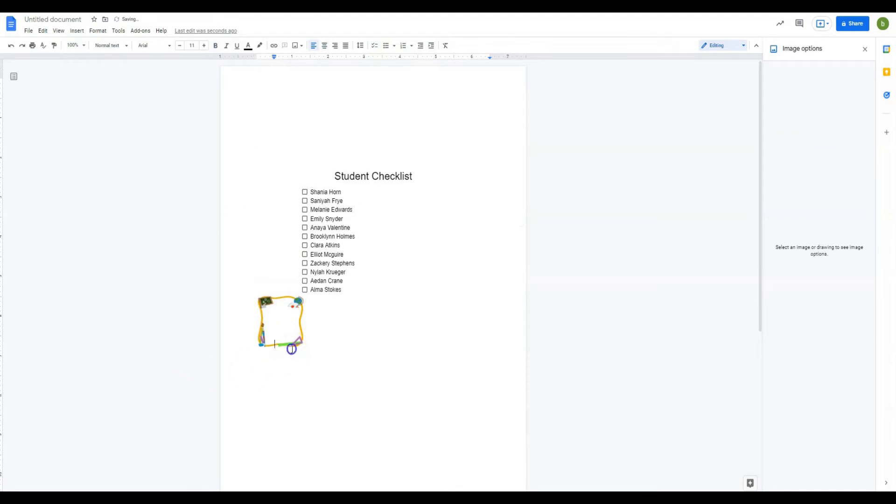
click(279, 321)
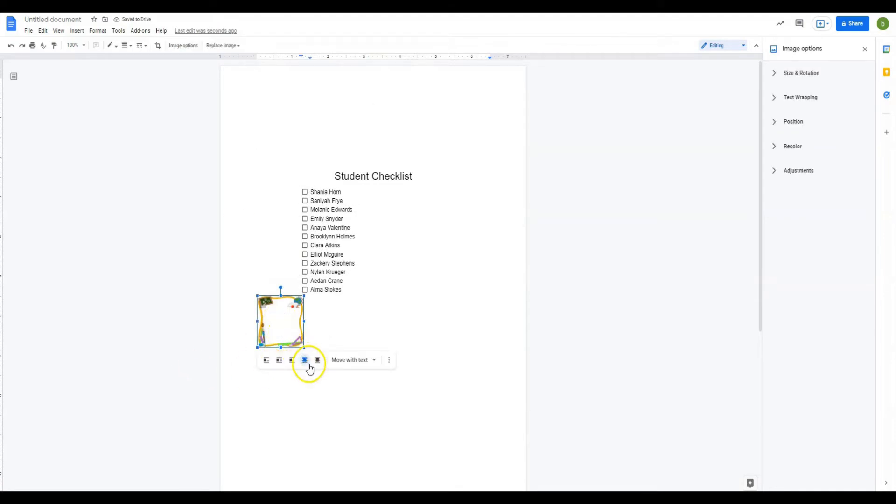
click(267, 362)
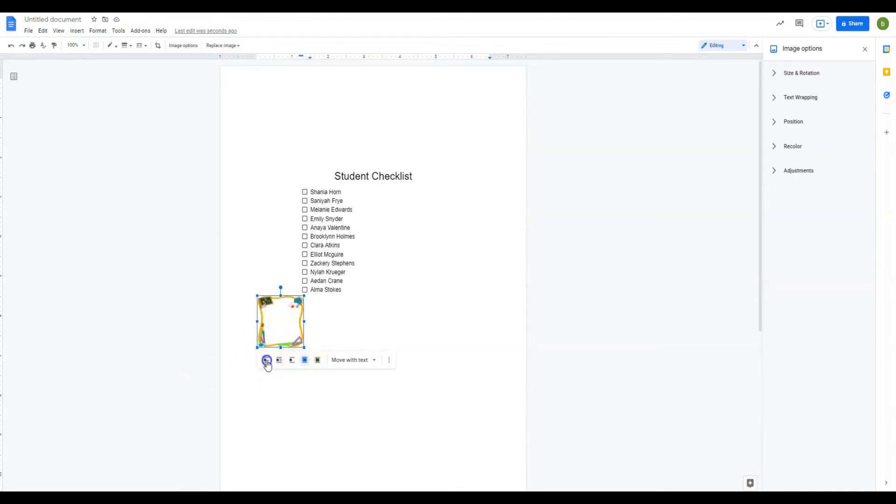
click(305, 364)
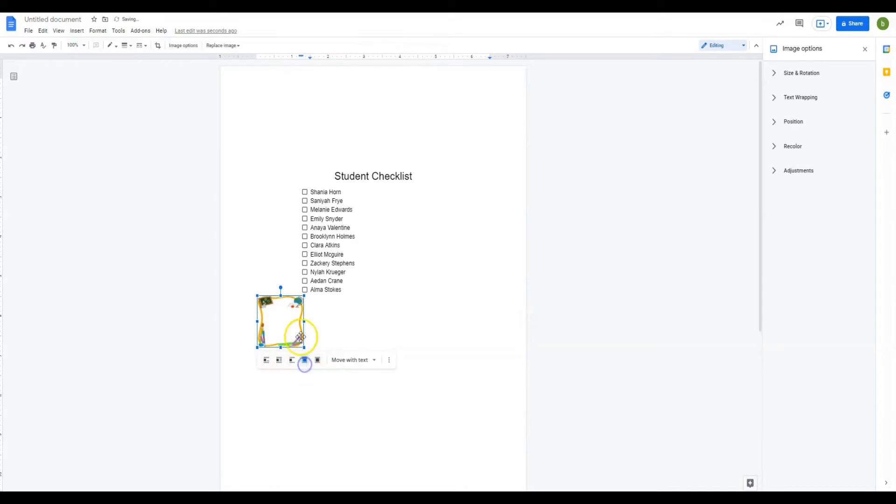
drag(303, 296, 484, 124)
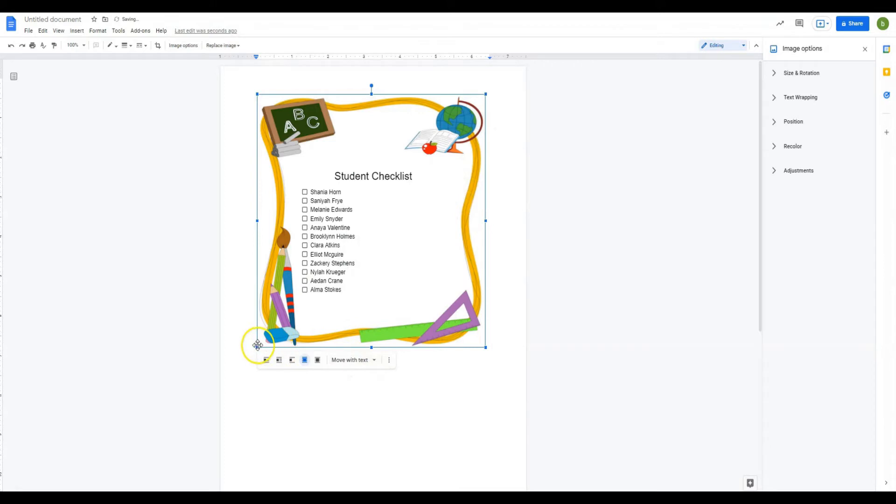
click(324, 430)
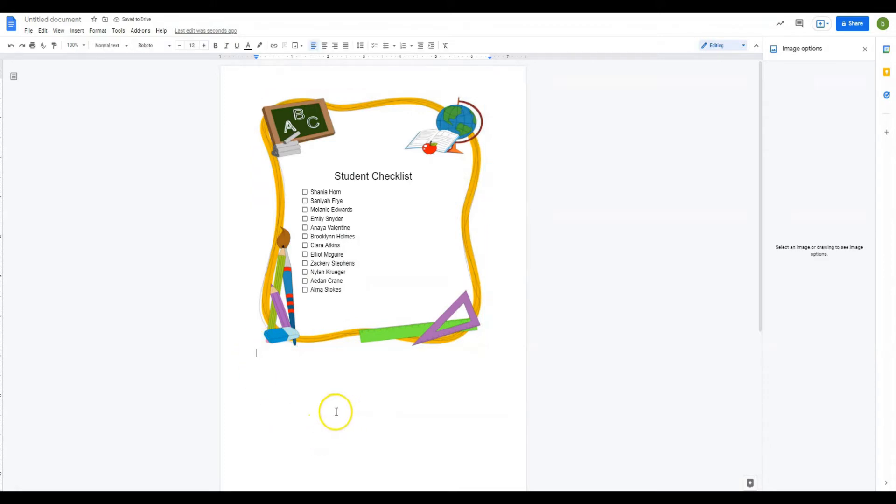
Tick the first two students in the framed checklist.
click(304, 192)
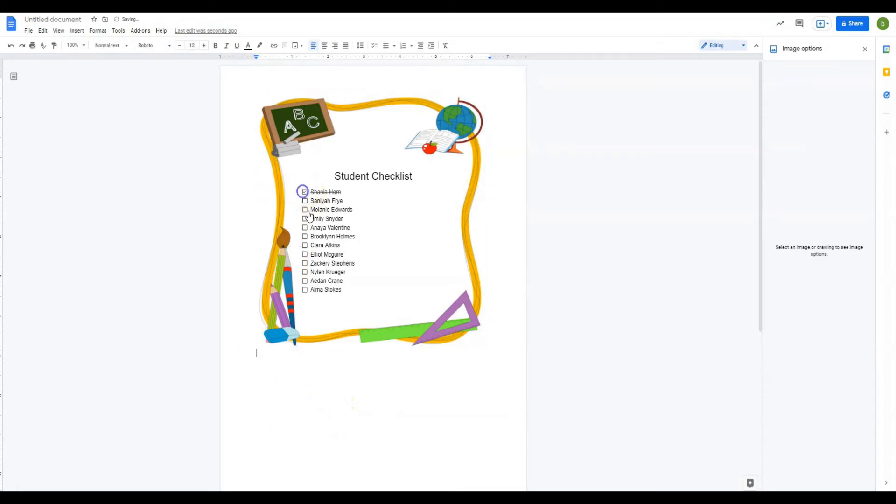
click(304, 201)
Switch to the Google Sheets spreadsheet and insert checkboxes in B2:H13, covering every form column for all students.
key(ctrl+Tab)
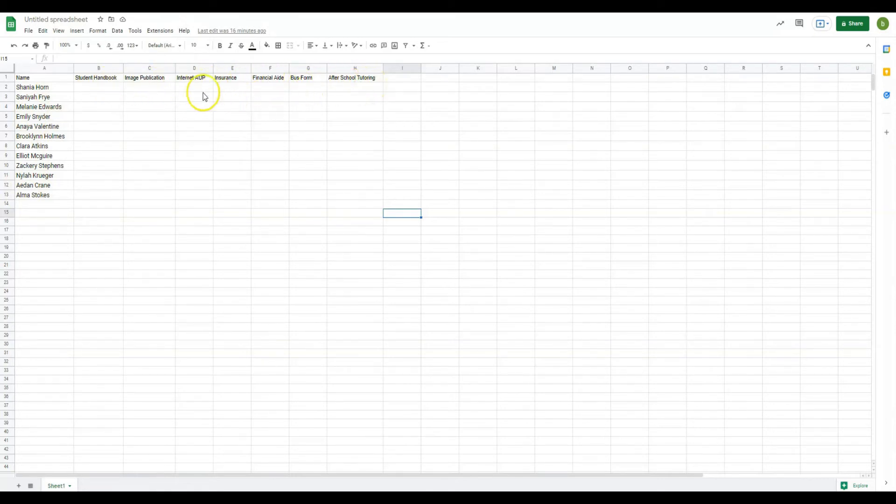
click(98, 87)
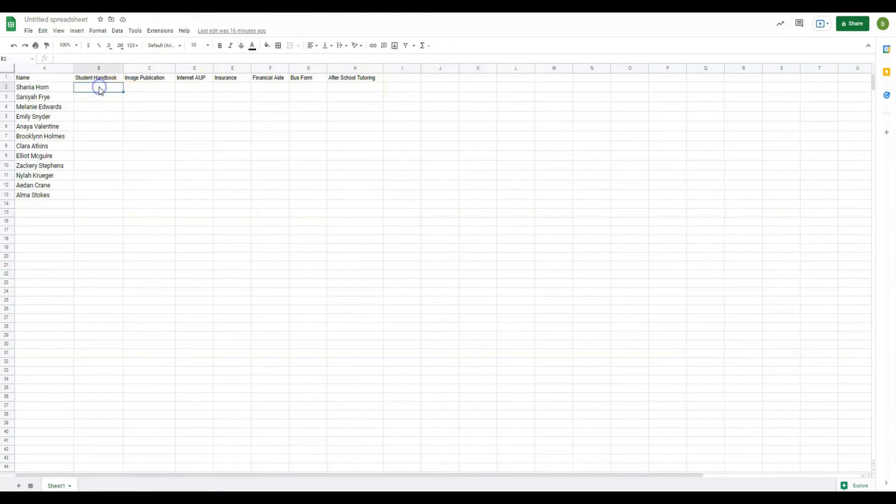
key(Down)
key(Down)
key(Down)
drag(100, 87, 341, 196)
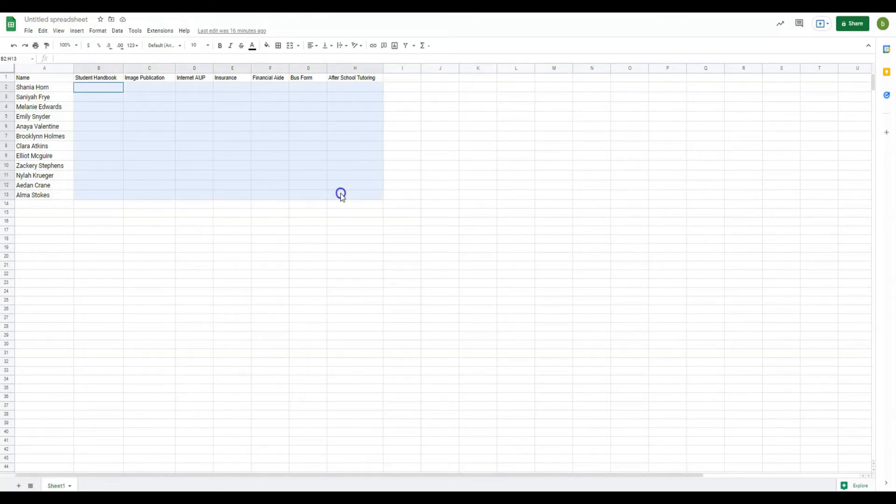
click(77, 31)
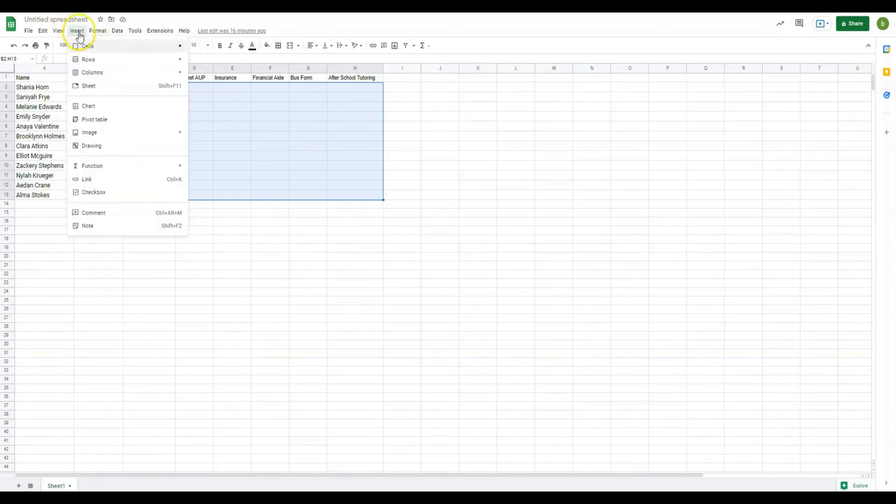
click(92, 192)
click(200, 249)
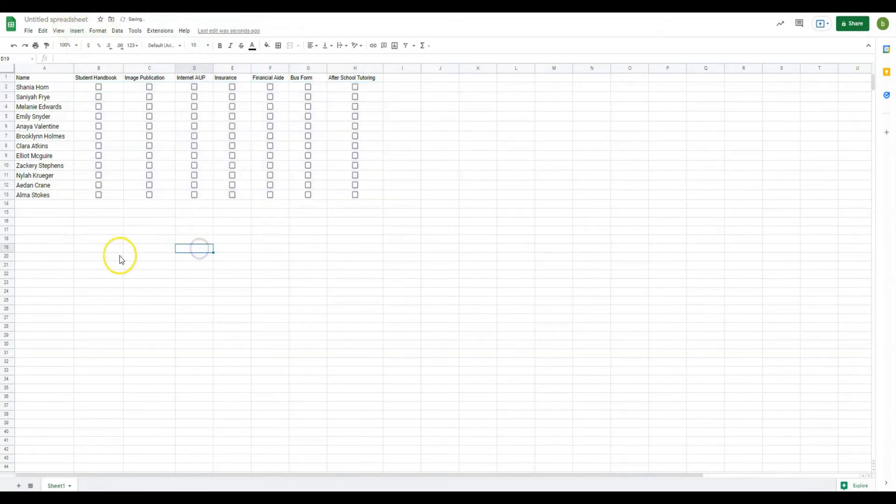
Tick the checkboxes in cells B2, D2, E2, B5, C5, B9, B10, C8, F7, G8 and H8.
click(98, 87)
click(195, 87)
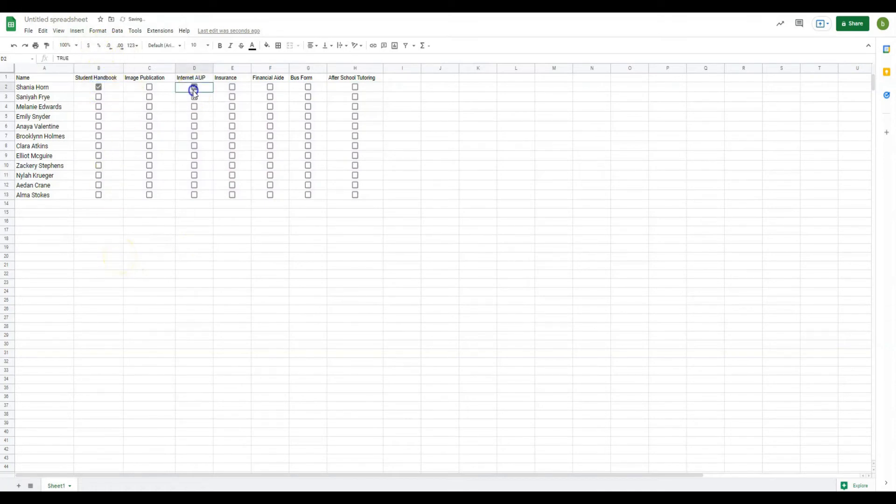
click(232, 87)
click(99, 116)
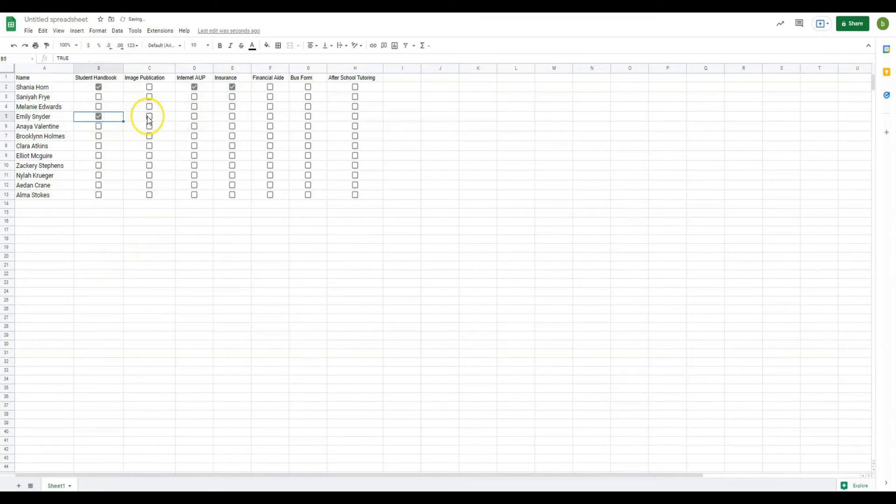
click(149, 116)
click(99, 155)
click(99, 166)
click(149, 146)
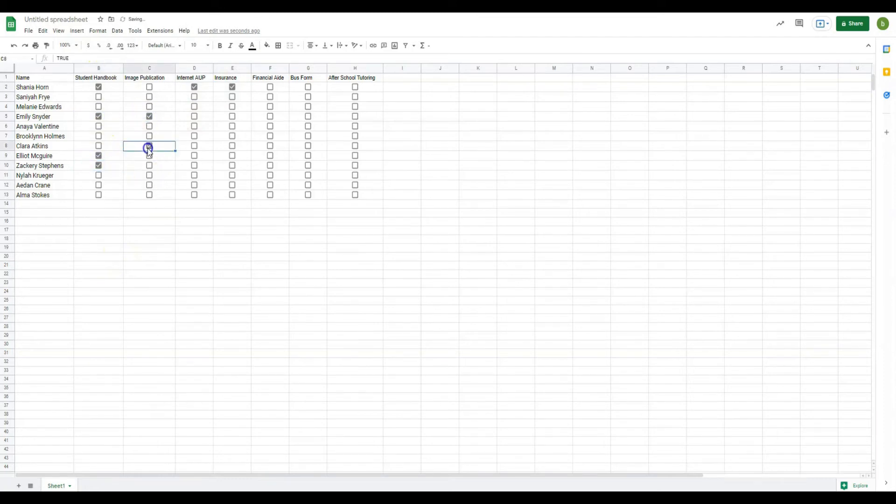
click(230, 149)
click(270, 136)
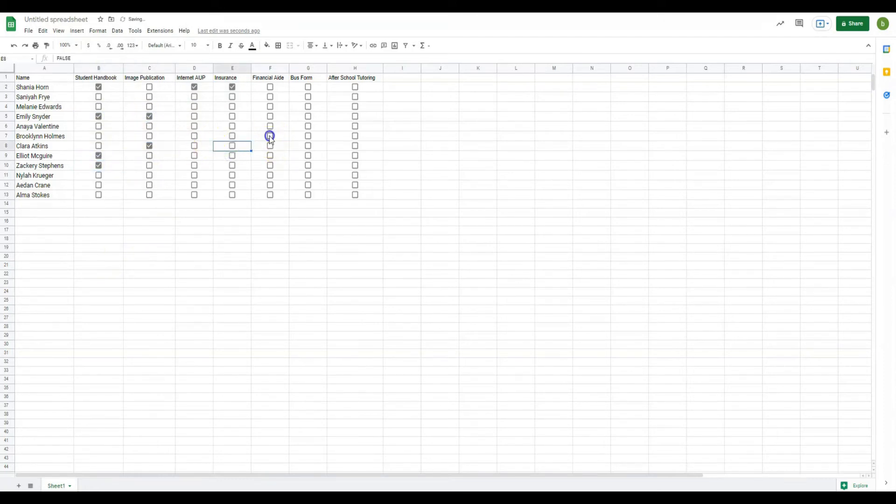
click(308, 146)
click(355, 146)
click(315, 222)
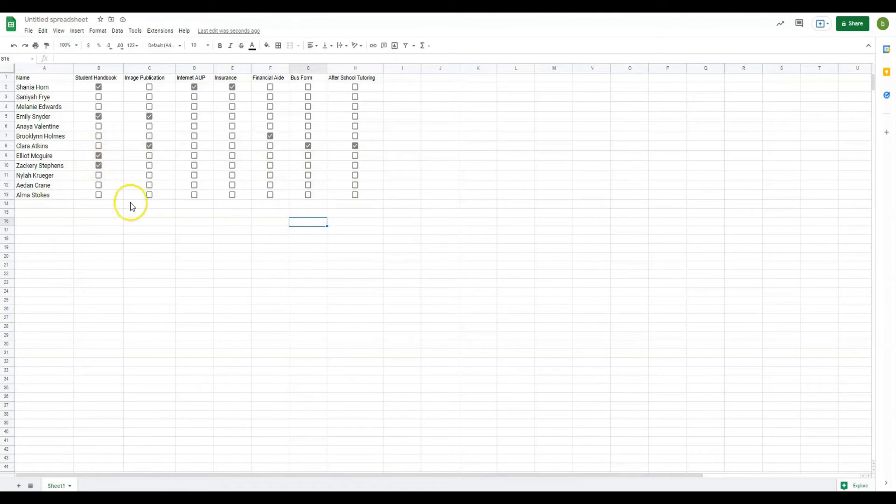
Create a filter across the entire sheet, with the column titles as its header row.
click(7, 69)
click(406, 46)
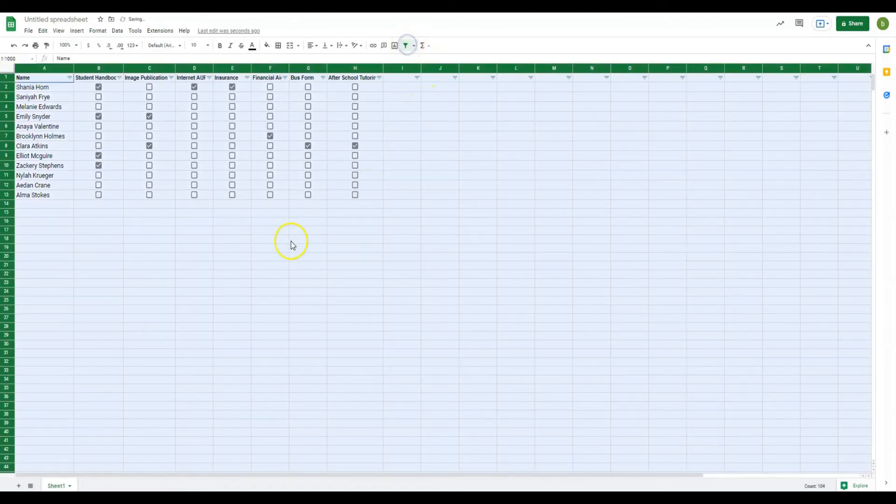
click(115, 246)
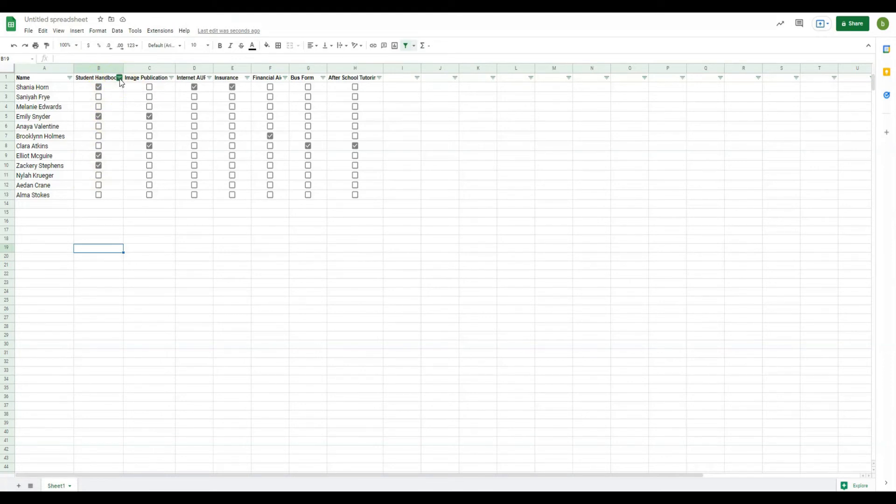
Filter the Student Handbook column by values to exclude blanks and TRUE, leaving only students with unticked boxes.
click(119, 79)
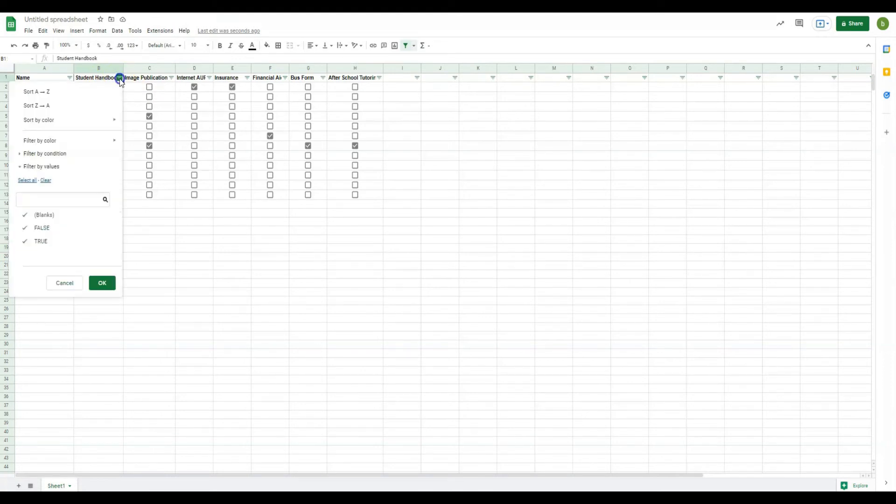
click(29, 215)
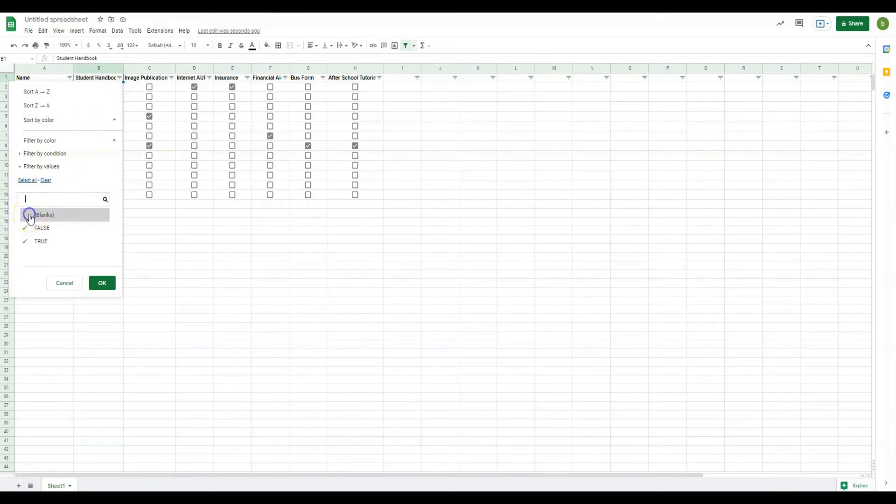
click(28, 241)
click(109, 284)
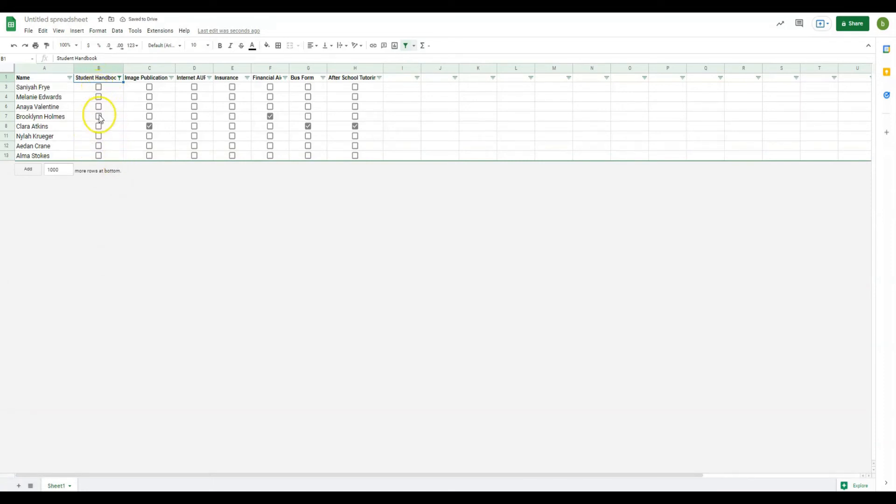
Include blanks and TRUE in the Student Handbook column's value filter again to show every row.
click(119, 78)
click(56, 228)
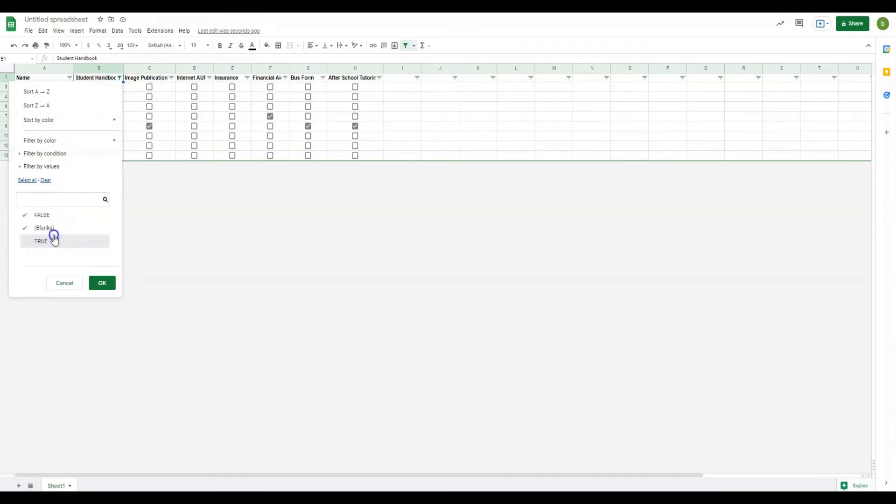
click(52, 240)
click(102, 282)
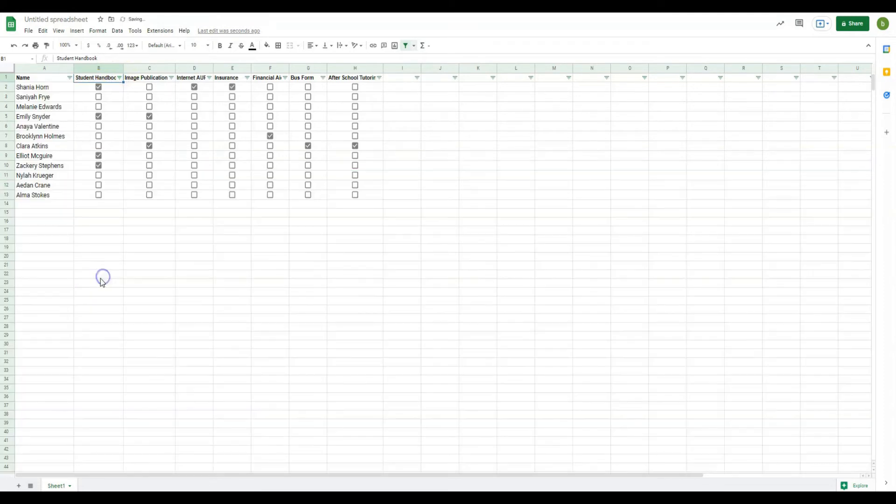
Sort the sheet by the Student Handbook column from Z to A, and re-sort it from A to Z.
click(119, 77)
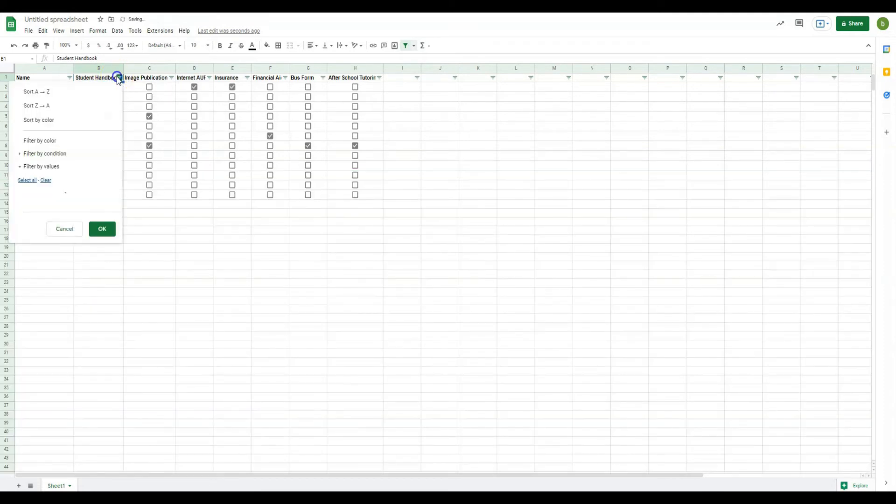
click(87, 106)
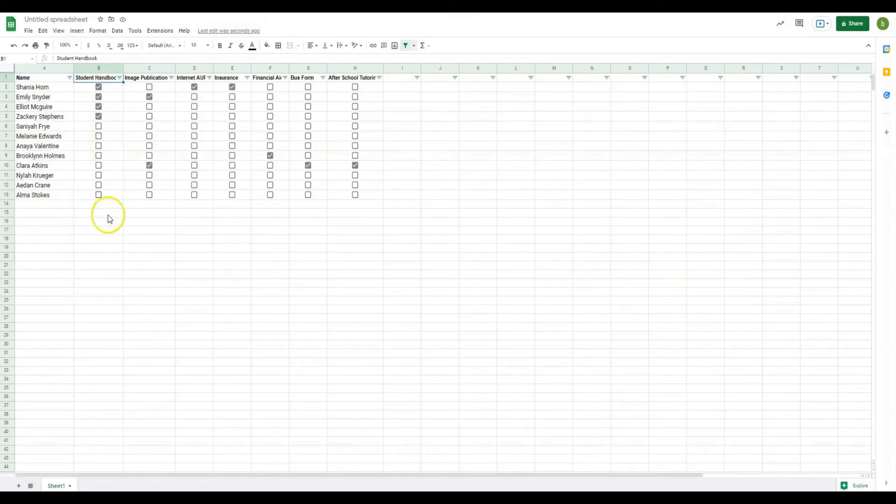
click(119, 77)
click(104, 94)
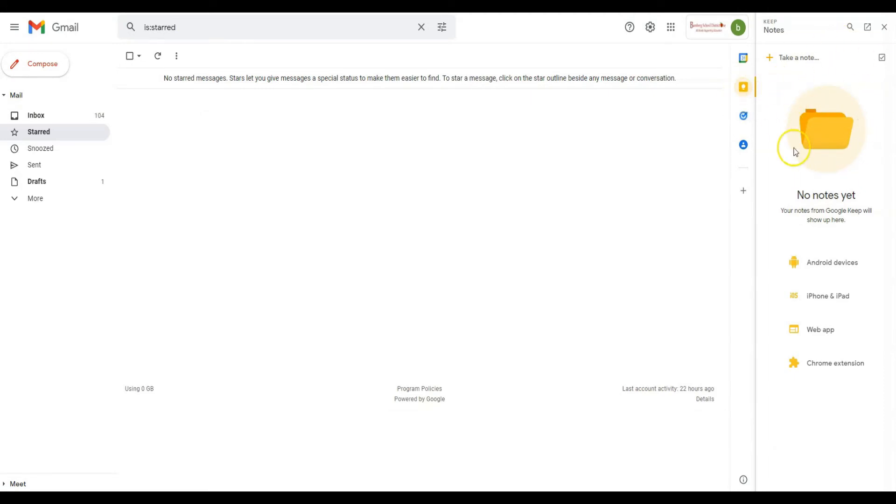
Switch to Google Keep within Gmail and create a checklist note of four family members' first names, titled with the family's name.
click(881, 59)
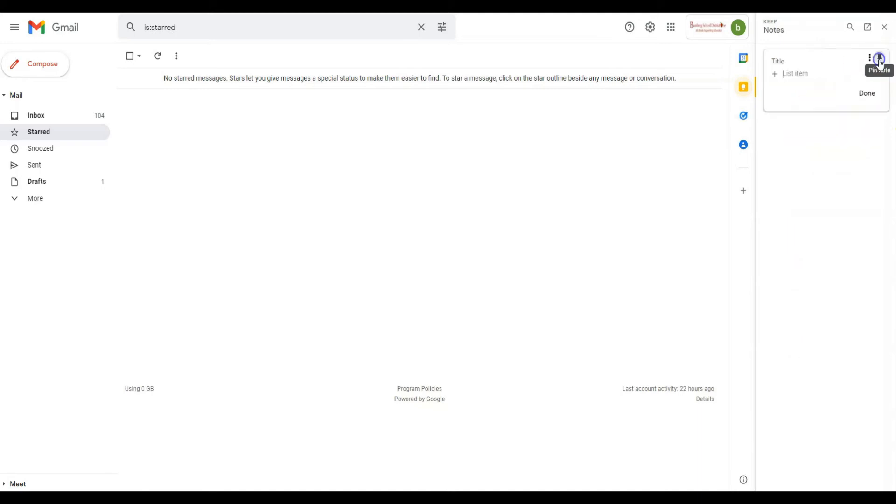
text(Larkin)
key(Return)
text(Jaden)
key(Return)
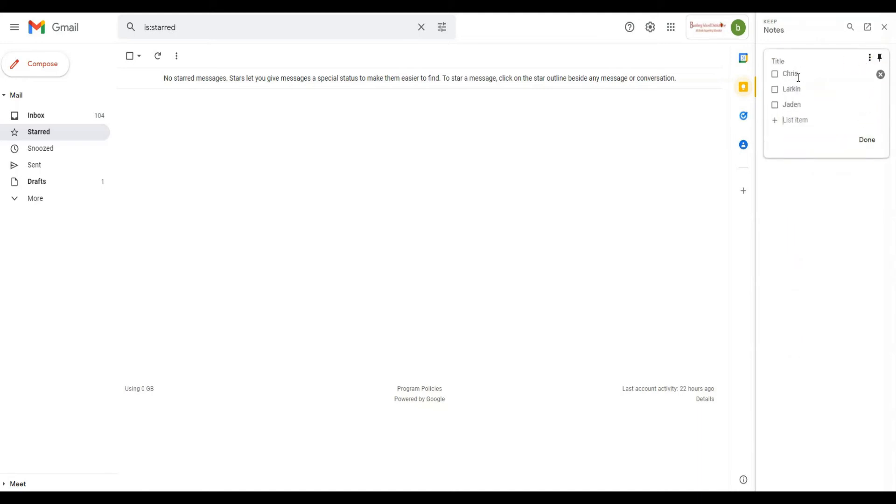
text(Kailyn)
key(Return)
click(790, 65)
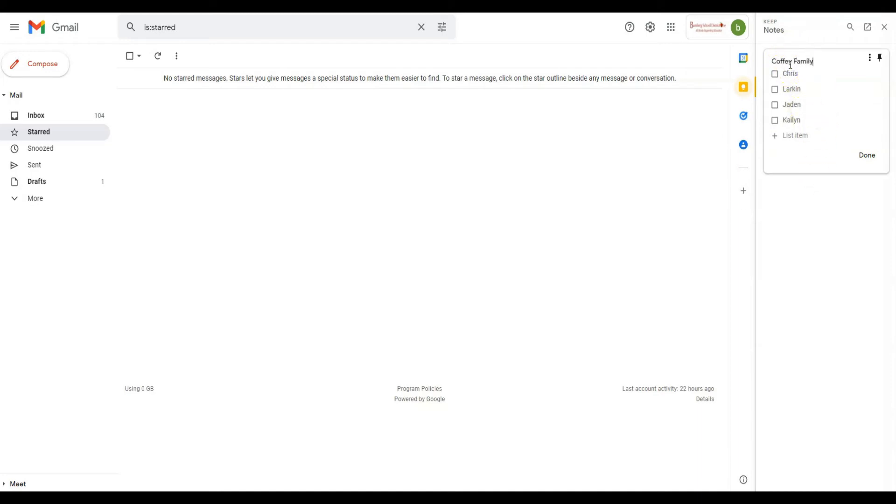
click(821, 210)
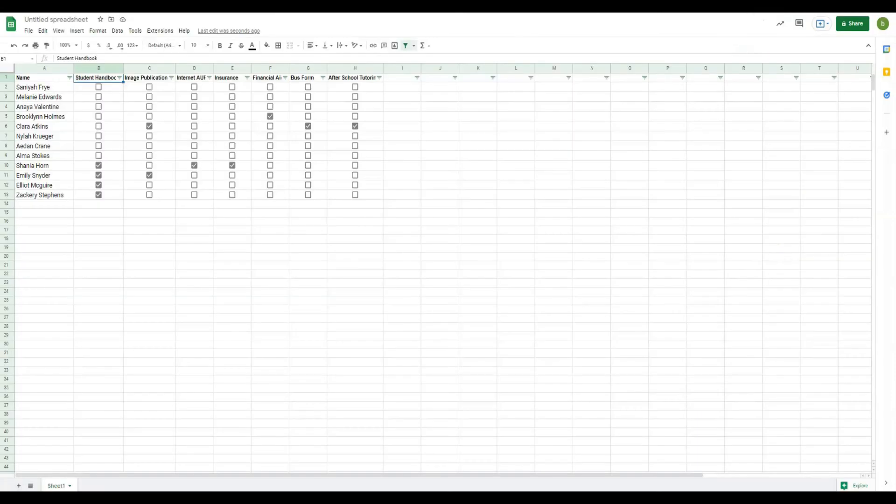
Switch to the Sheets spreadsheet and the Docs student checklist, and access Google Keep from each.
click(886, 74)
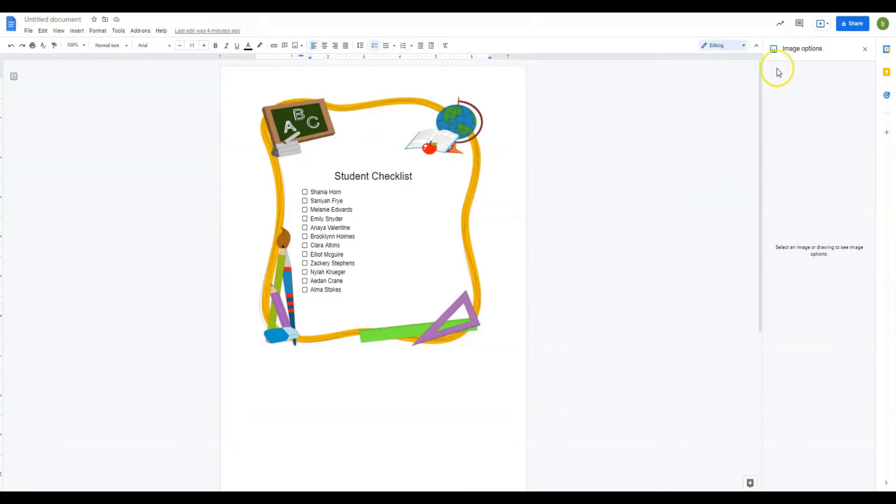
click(887, 72)
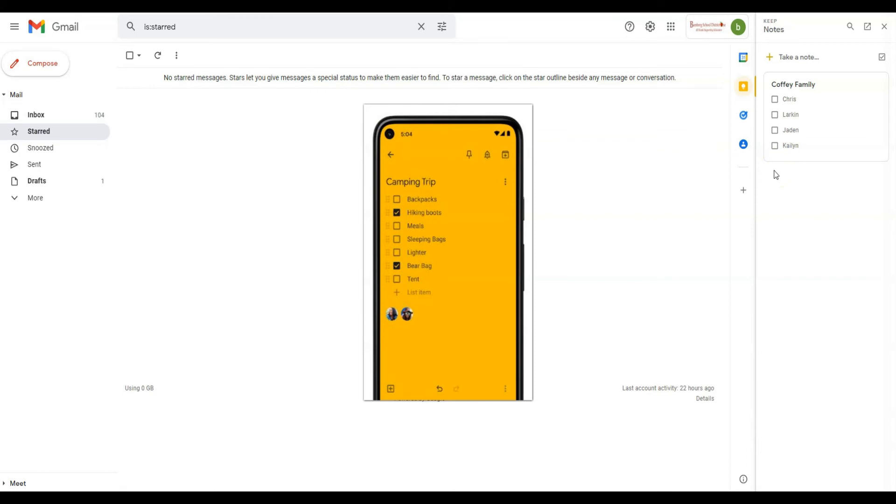
Return to the family checklist in Gmail's Keep notes and tick the first and third names.
click(776, 100)
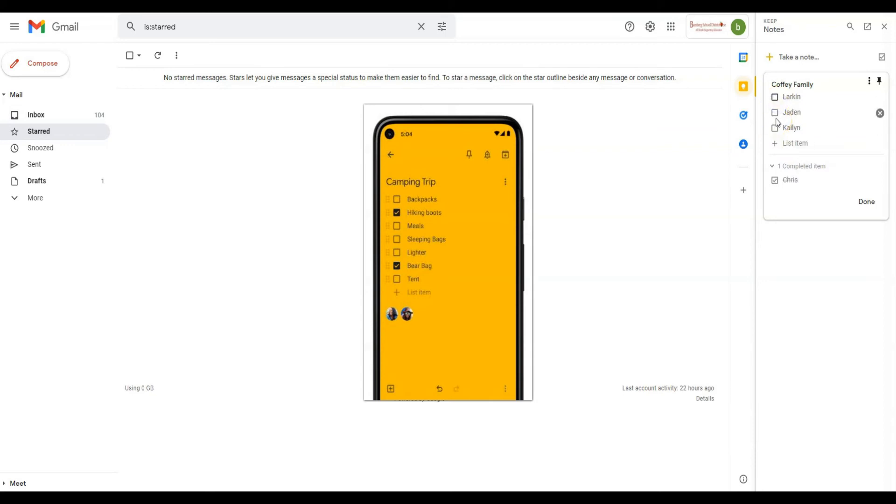
click(776, 115)
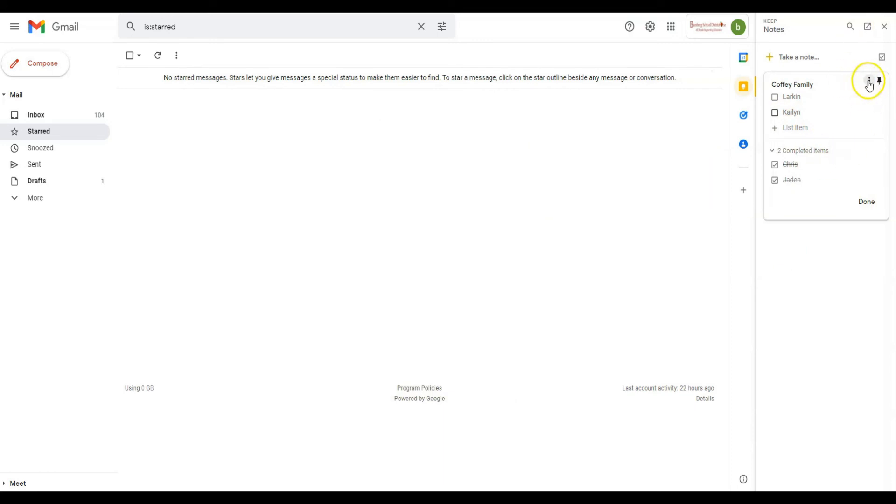
Open the family checklist in the full Google Keep web app and uncheck all its items.
click(873, 85)
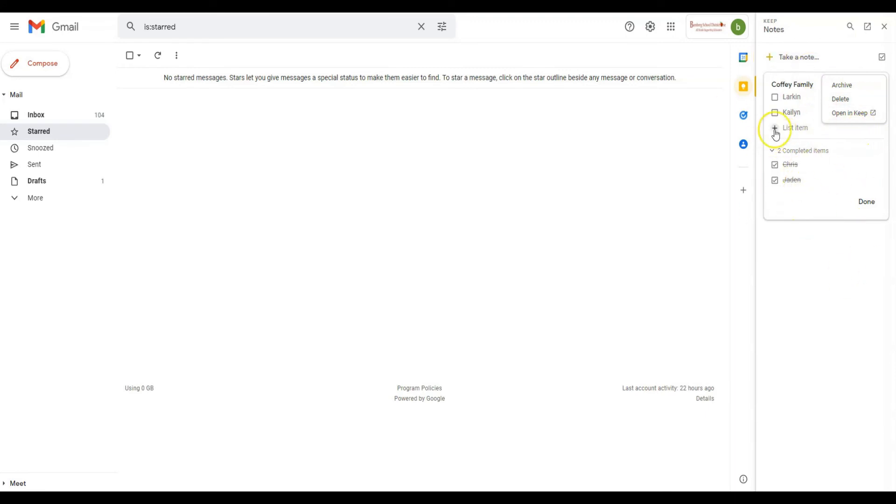
click(851, 114)
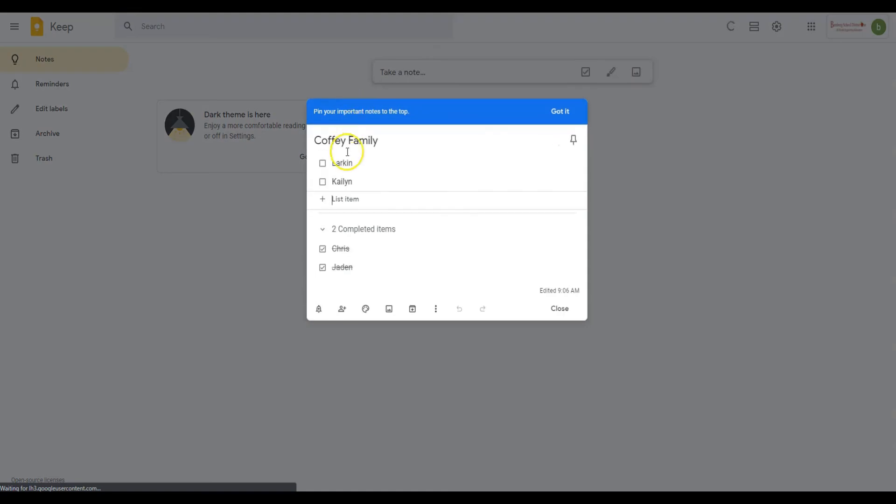
click(436, 309)
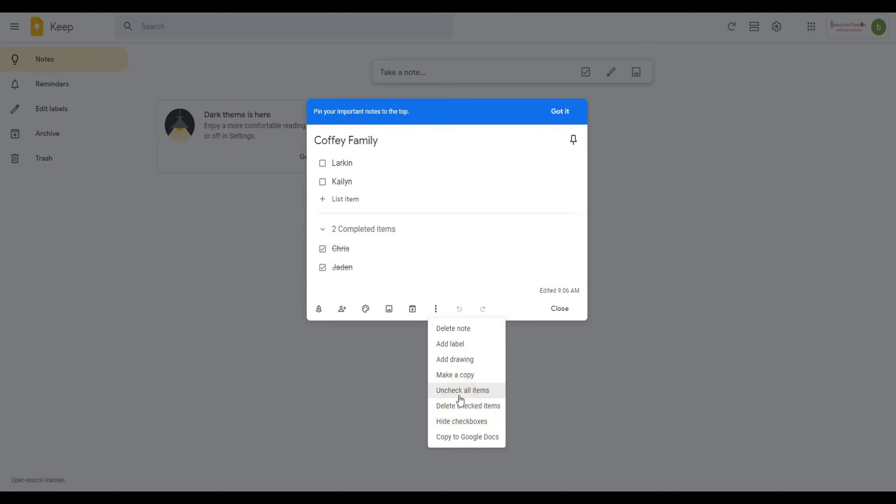
click(460, 400)
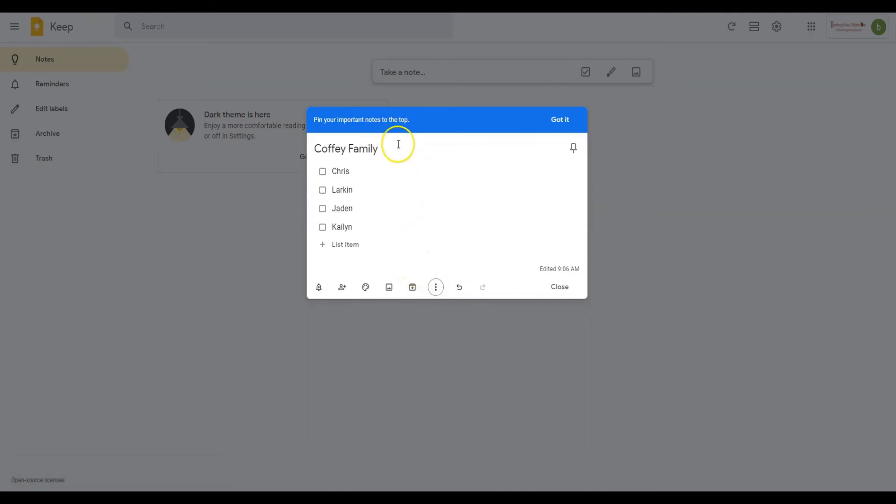
Make a copy of the family checklist note and close the open note.
click(437, 288)
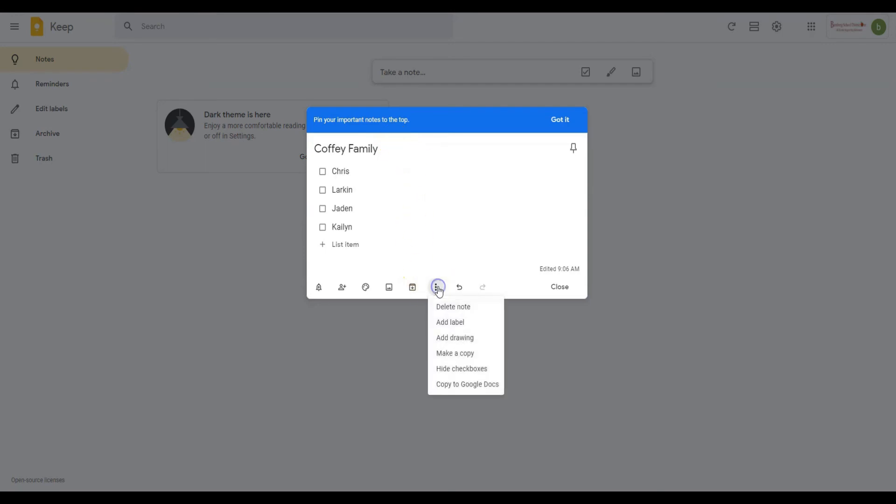
click(450, 352)
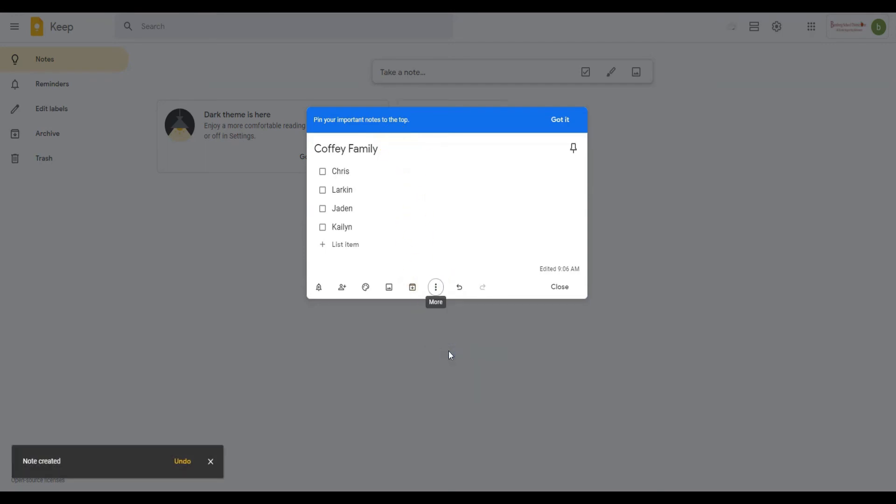
click(297, 413)
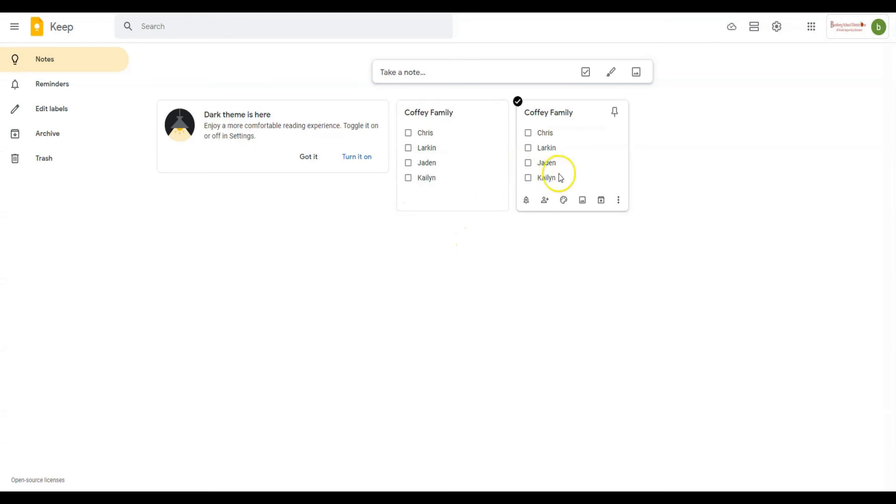